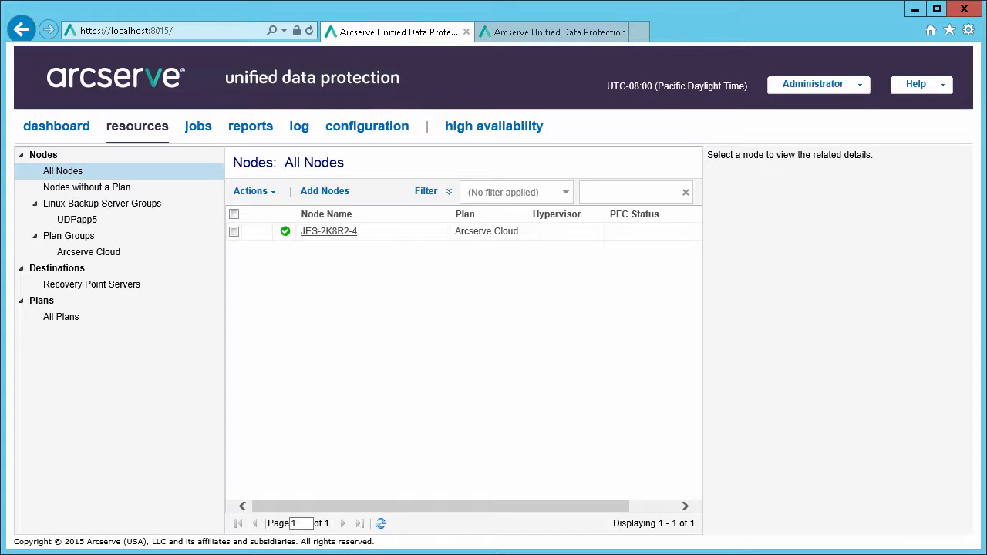
# Step: Open the Arcserve Cloud plan for modification and review its backup task's destination and schedule settings
pyautogui.click(61, 316)
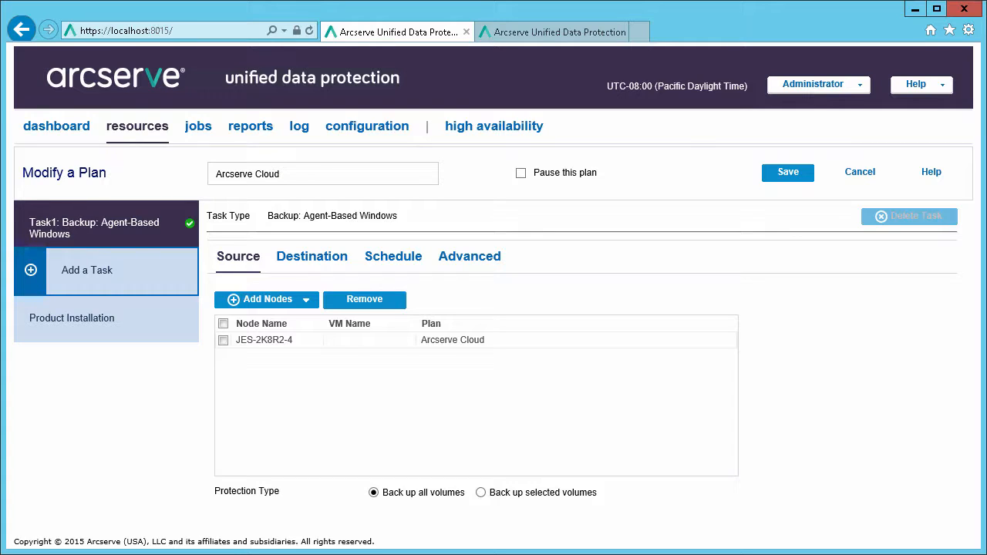
pyautogui.click(312, 256)
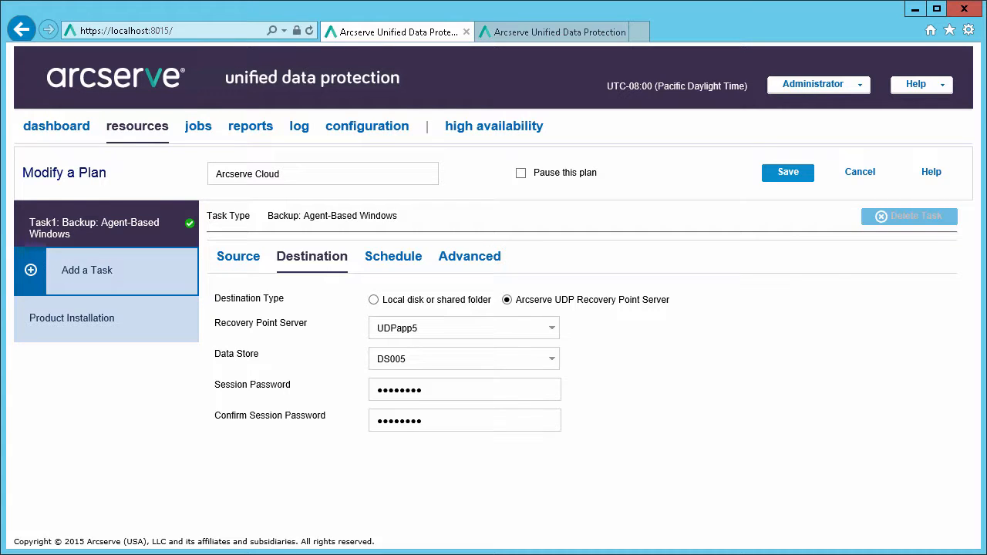
pyautogui.click(392, 256)
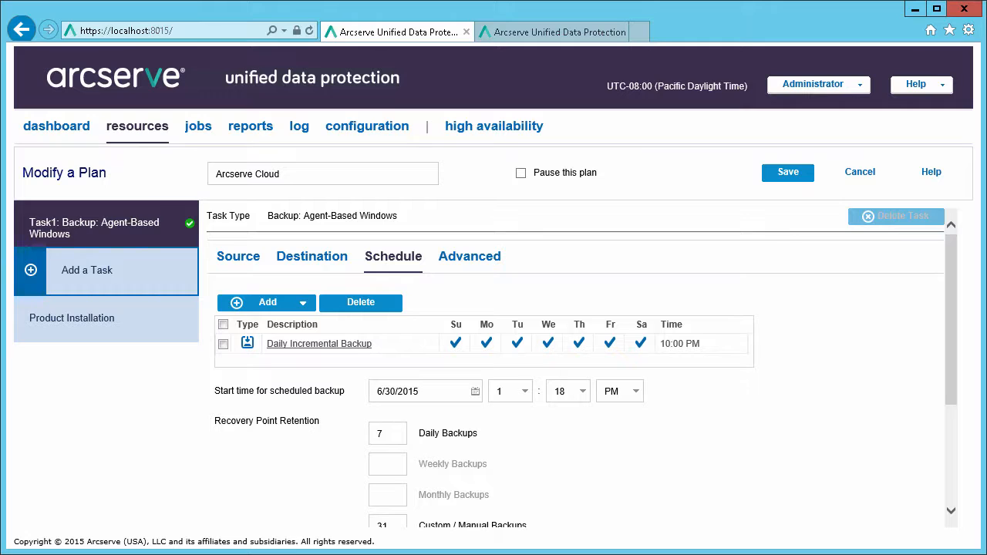
# Step: Add a task replicating to a remotely-managed RPS, with remote console ar-test2.aa.sc.efscloud.net, the account password and the HTTPS protocol
pyautogui.click(86, 269)
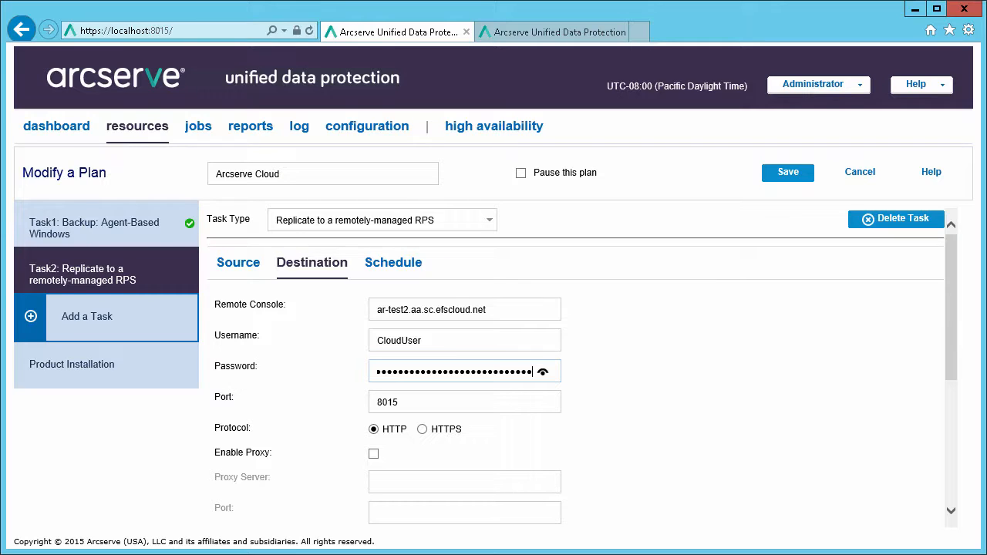
pyautogui.click(422, 429)
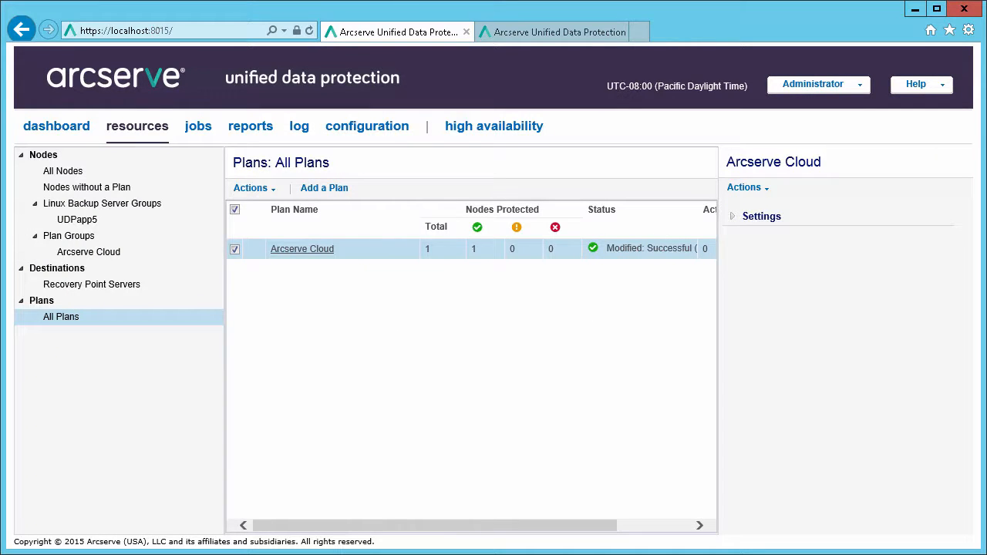
# Step: Start an immediate backup of node JES-2K8R2-4 from the list of all nodes
pyautogui.click(62, 170)
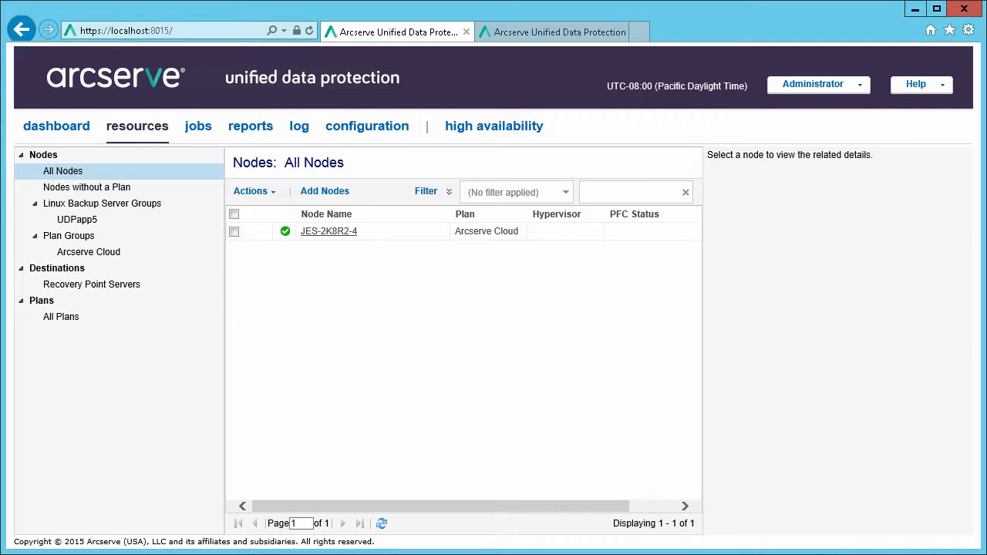
pyautogui.rightClick(257, 233)
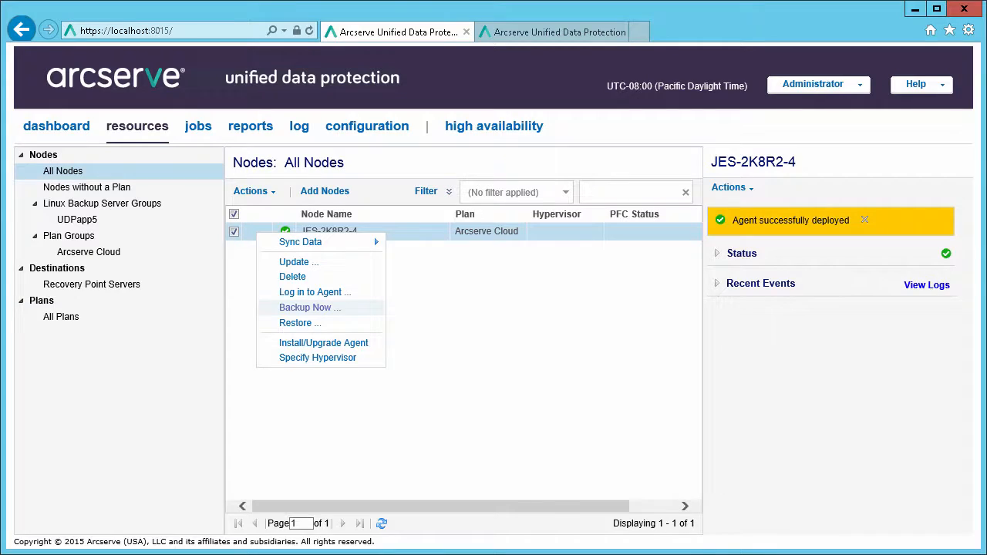
pyautogui.click(309, 306)
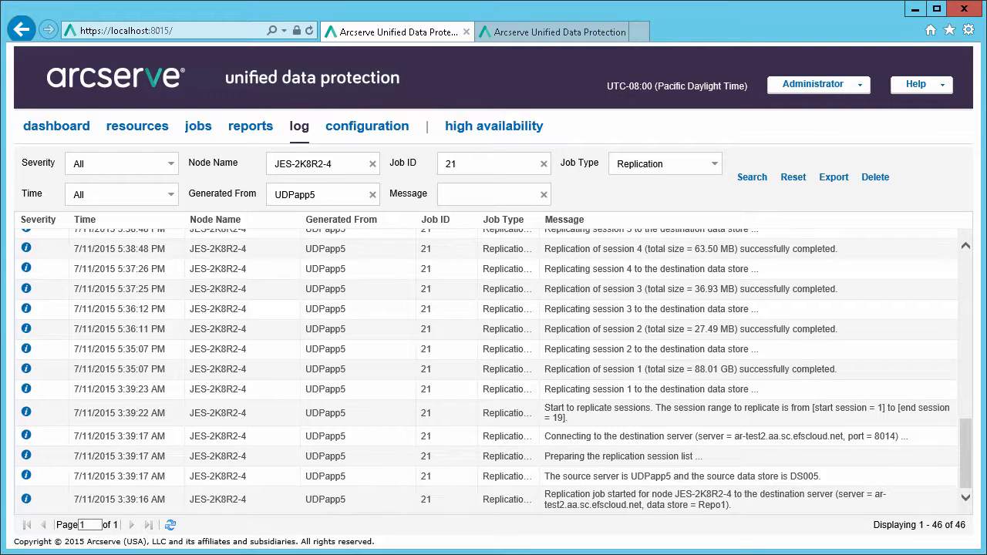
# Step: Review the replication log messages of job 21 for node JES-2K8R2-4 up to the most recent entries
pyautogui.scroll(3, 486, 370)
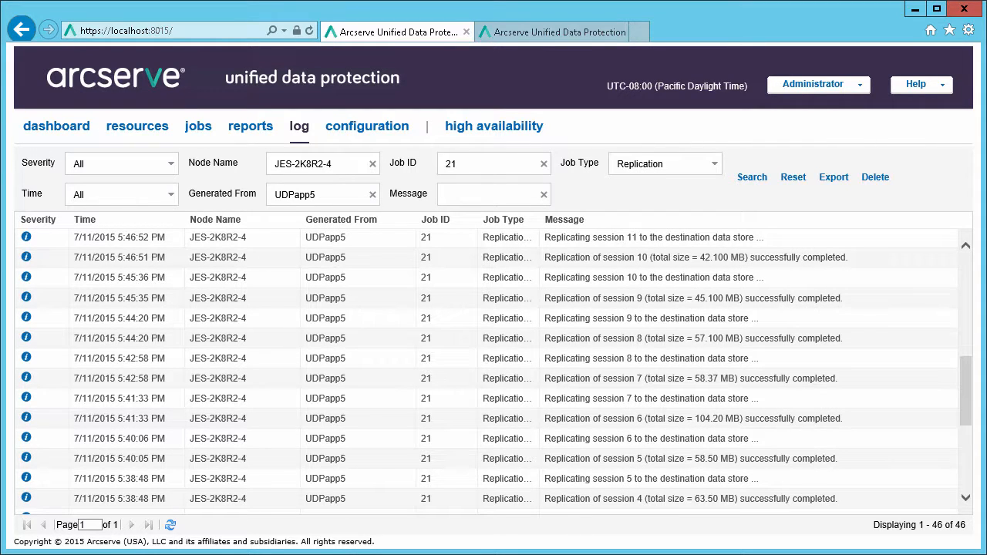
pyautogui.scroll(3, 485, 370)
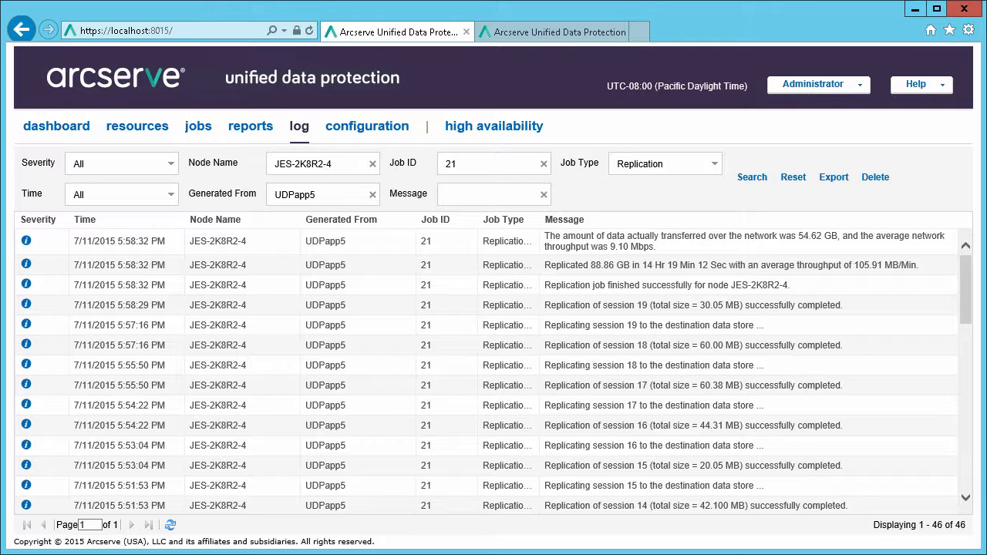
# Step: Switch to the remote cloud console, open its Replication plan and review the destination and schedule settings
pyautogui.hotkey('ctrl', 'Tab')
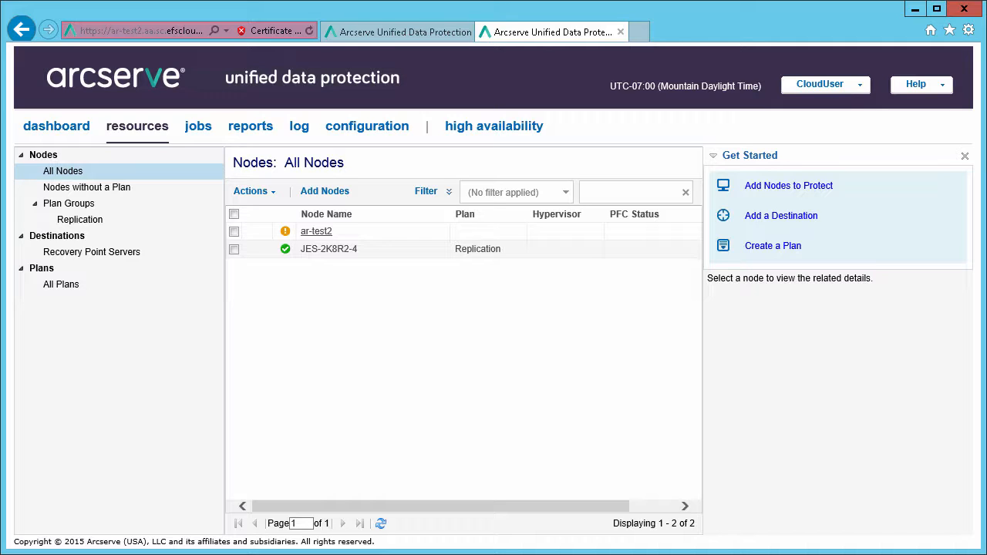
pyautogui.click(61, 283)
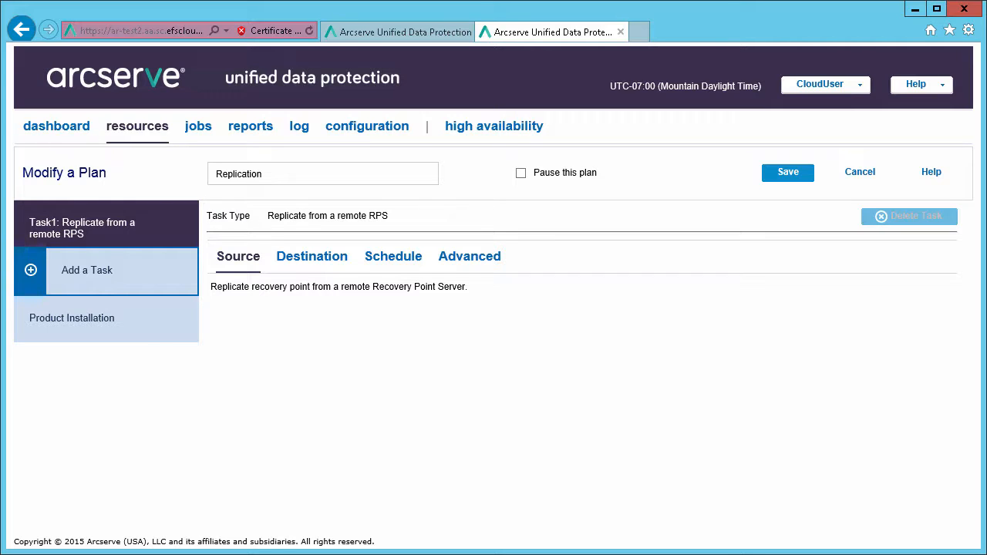
pyautogui.click(311, 256)
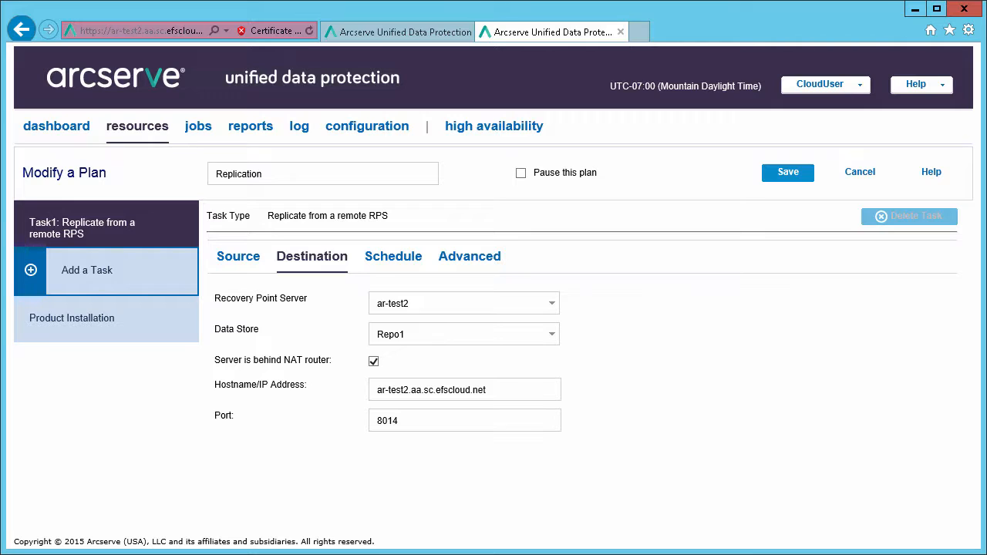
pyautogui.click(393, 256)
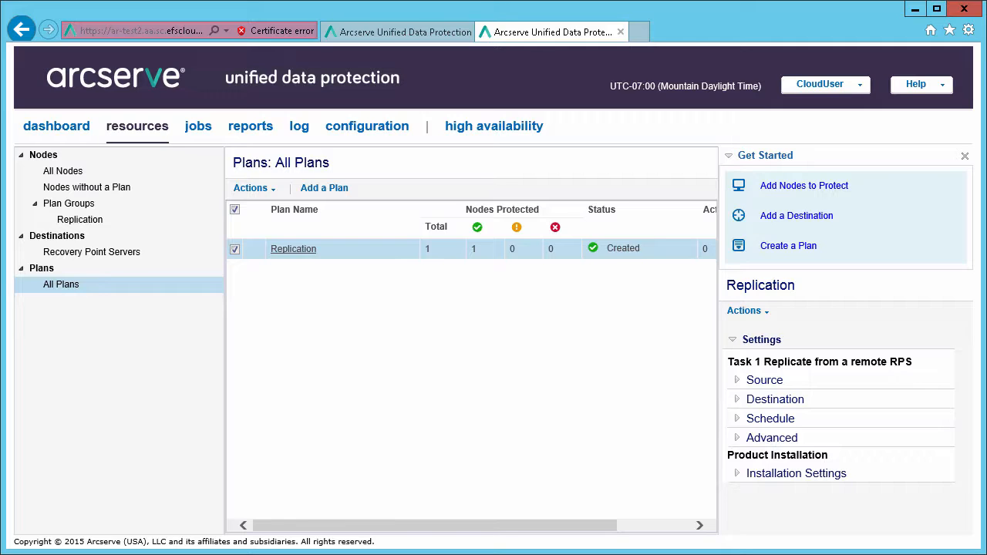
# Step: Examine the Repo1 data store on recovery point server ar-test2 and open its available actions
pyautogui.click(91, 252)
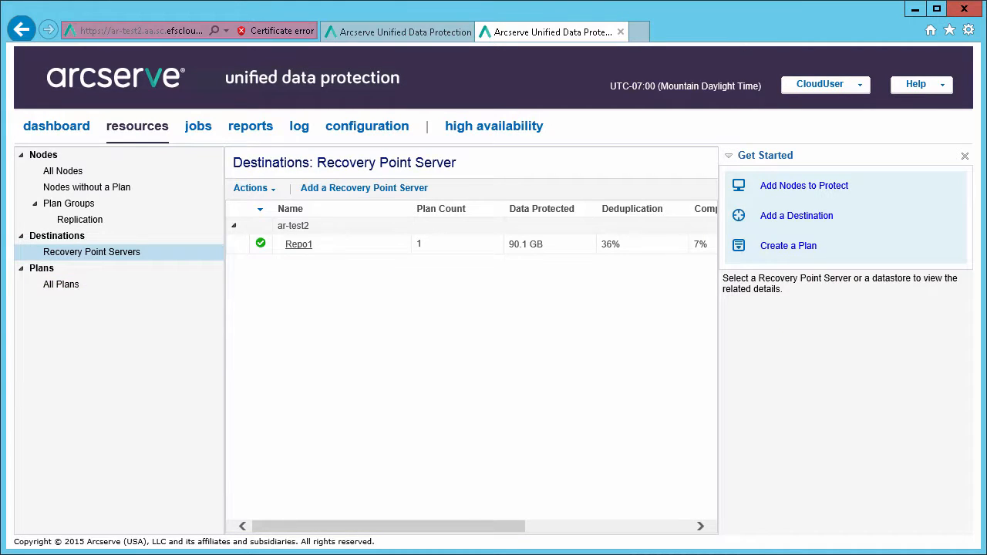
pyautogui.click(339, 243)
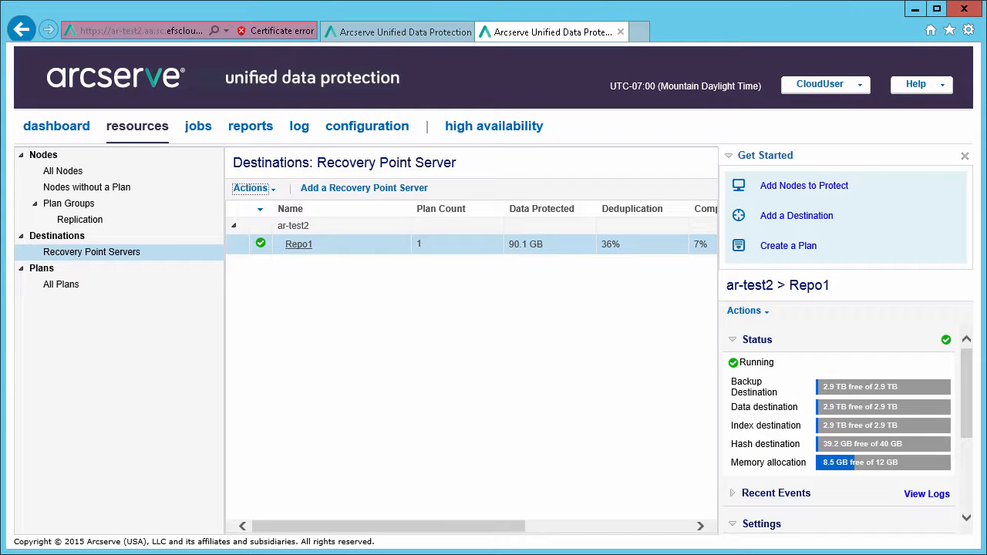
pyautogui.rightClick(375, 245)
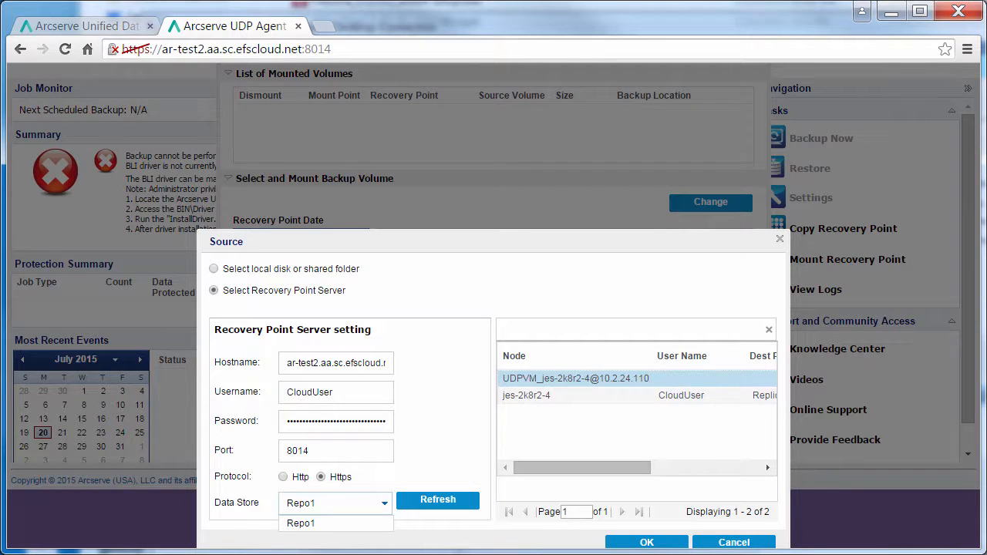
# Step: Choose node jes-2k8r2-4 as the recovery point source and mount its C: volume as Z:, supplying the encryption password
pyautogui.click(527, 396)
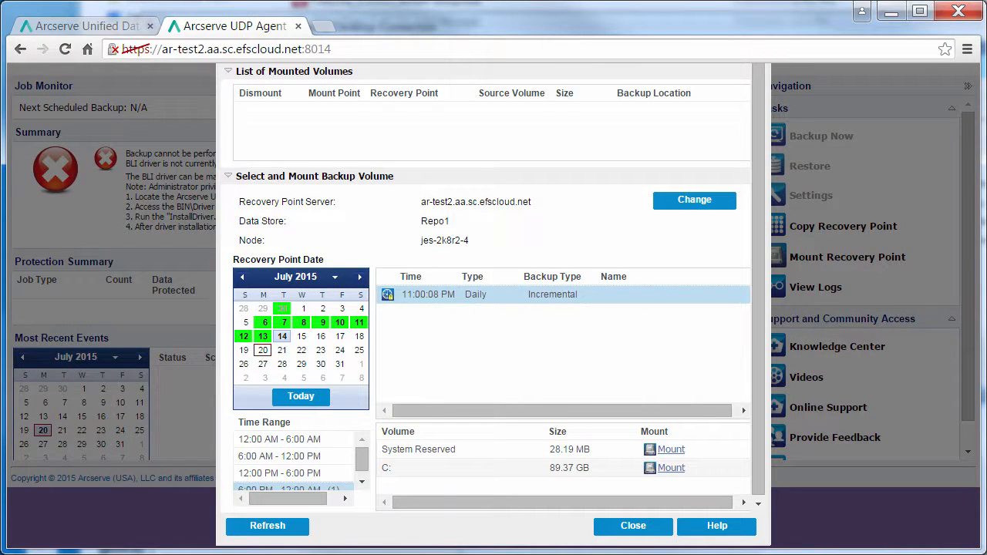
pyautogui.click(670, 468)
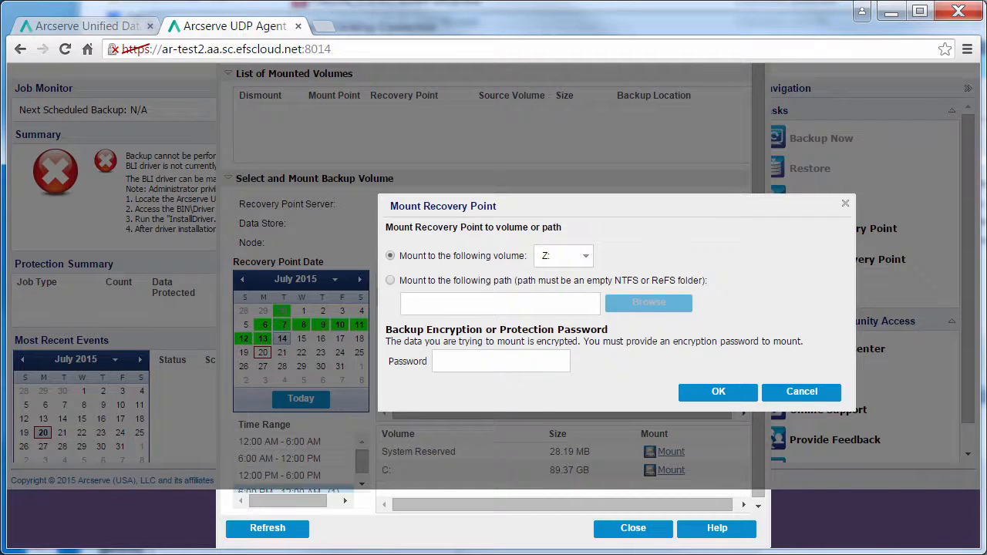
pyautogui.press('Return')
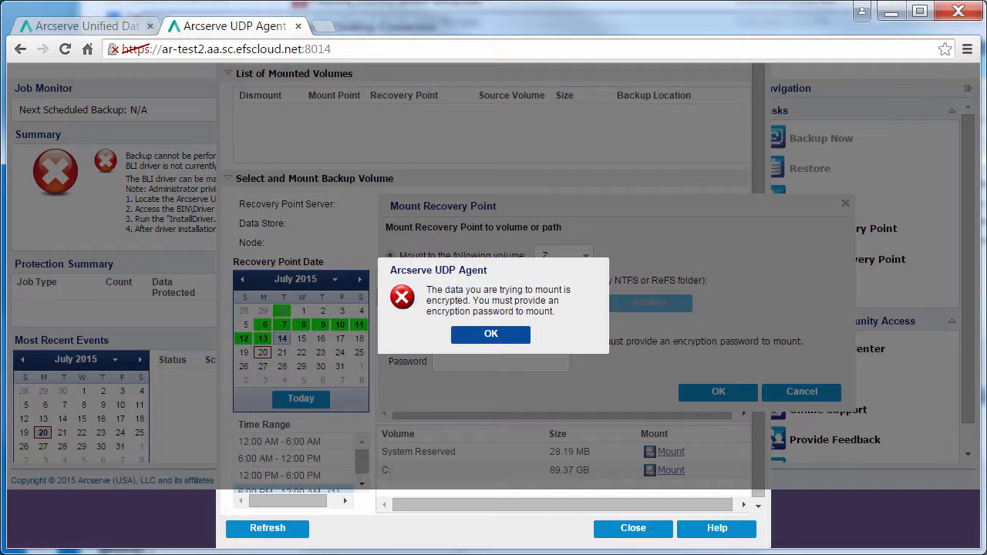
pyautogui.press('Return')
pyautogui.hotkey('ctrl', 'v')
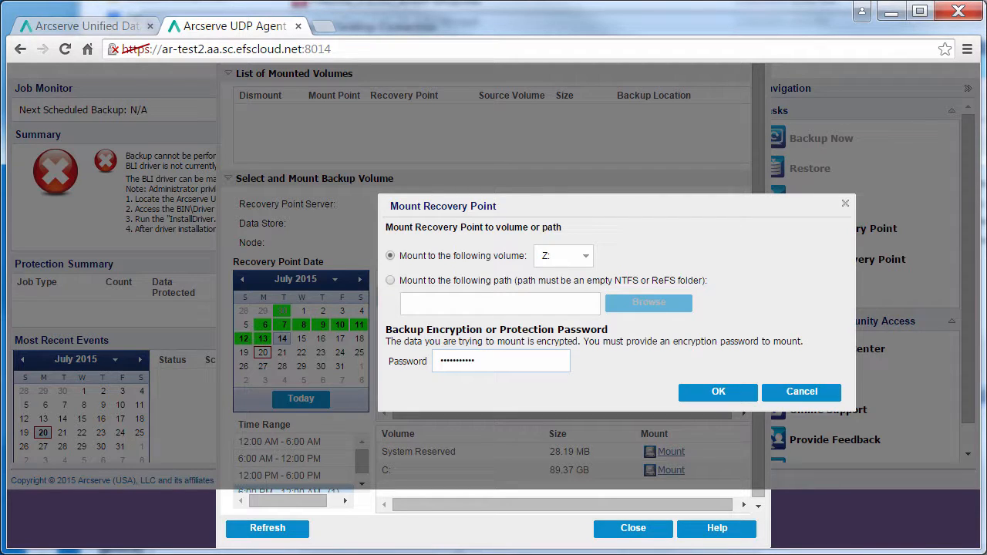
pyautogui.press('Return')
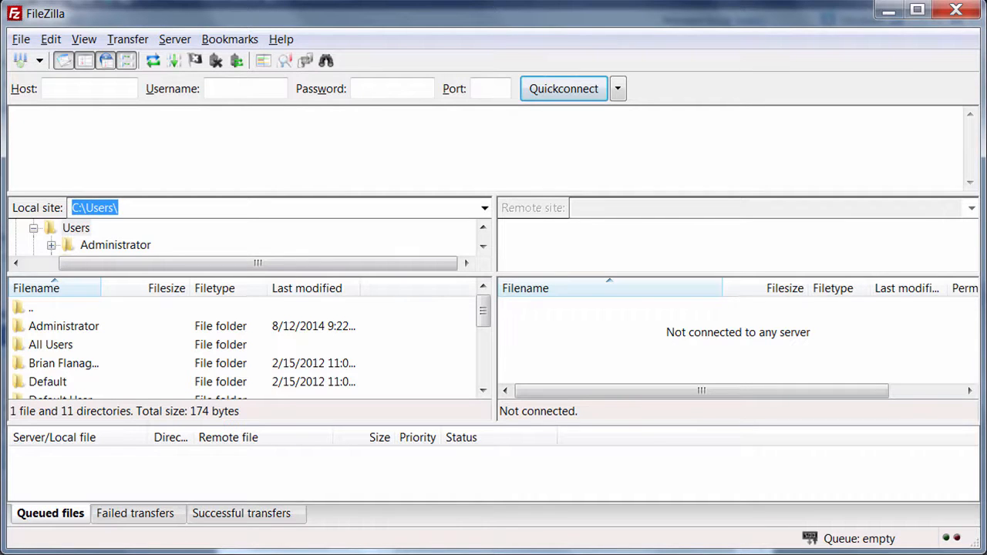
# Step: In FileZilla, connect to the saved ArcserveCloud site, entering the account password
pyautogui.hotkey('ctrl', 's')
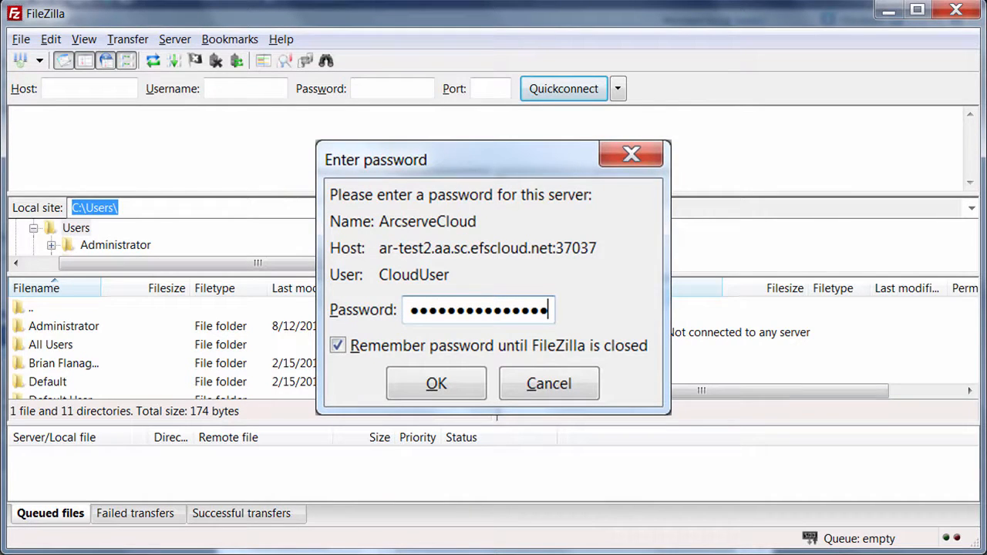
pyautogui.press('Return')
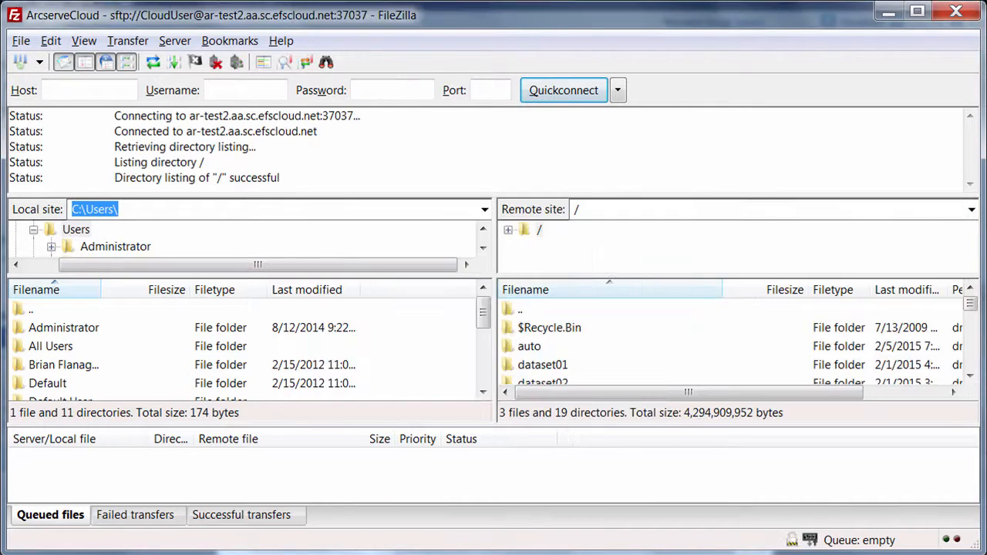
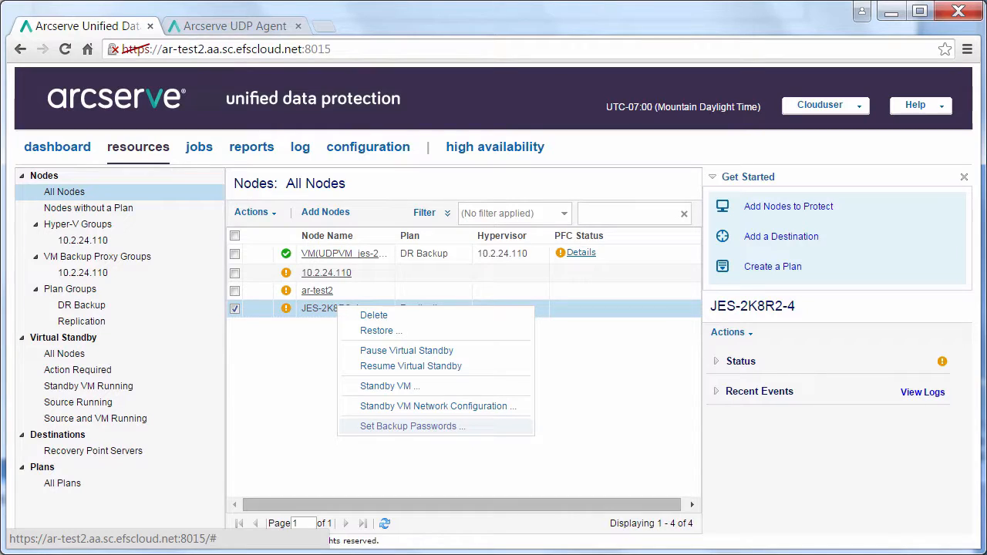
# Step: Return to the cloud Arcserve console and open the backup password settings for node JES-2K8R2-4
pyautogui.click(412, 426)
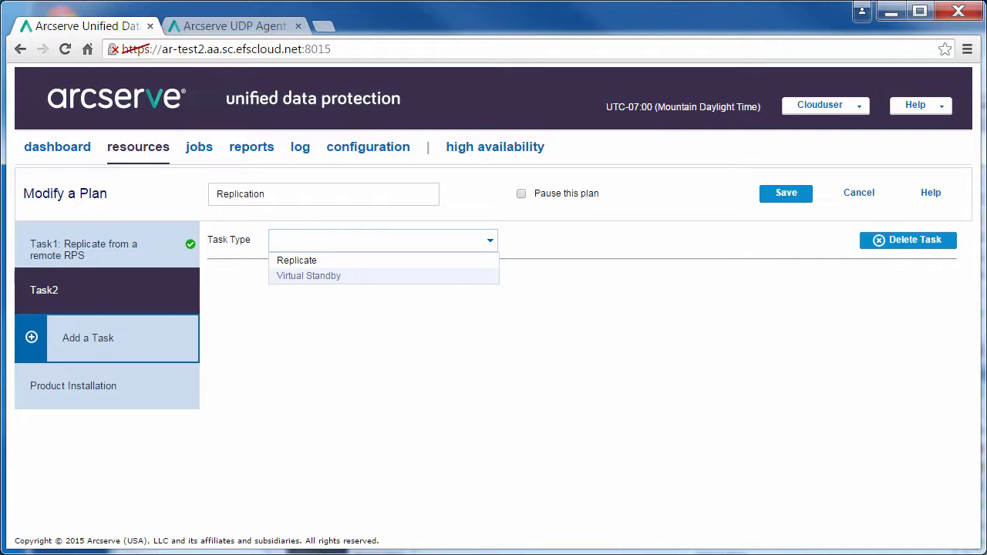
# Step: Set the Replication plan's second task to Virtual Standby and go through its virtual machine settings
pyautogui.click(308, 276)
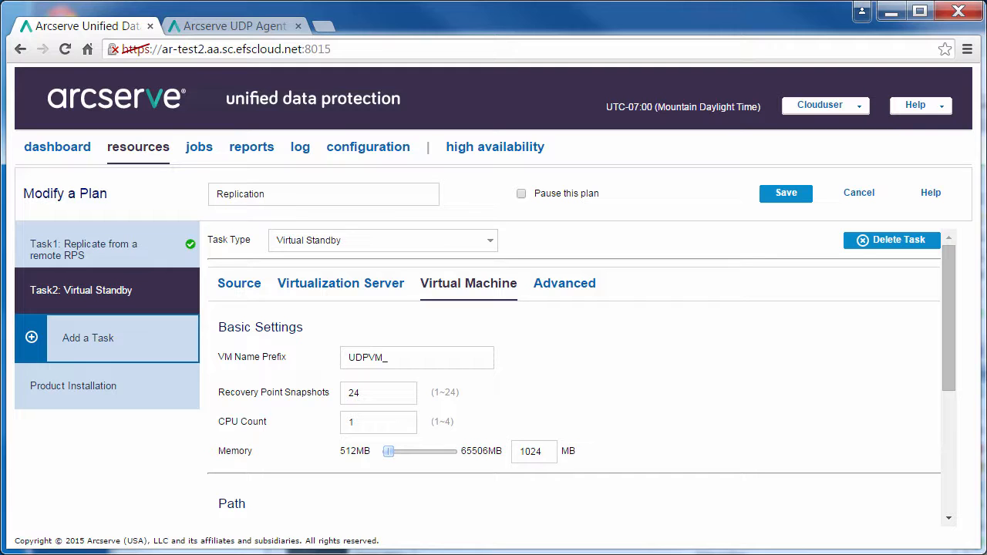
pyautogui.scroll(-3, 574, 378)
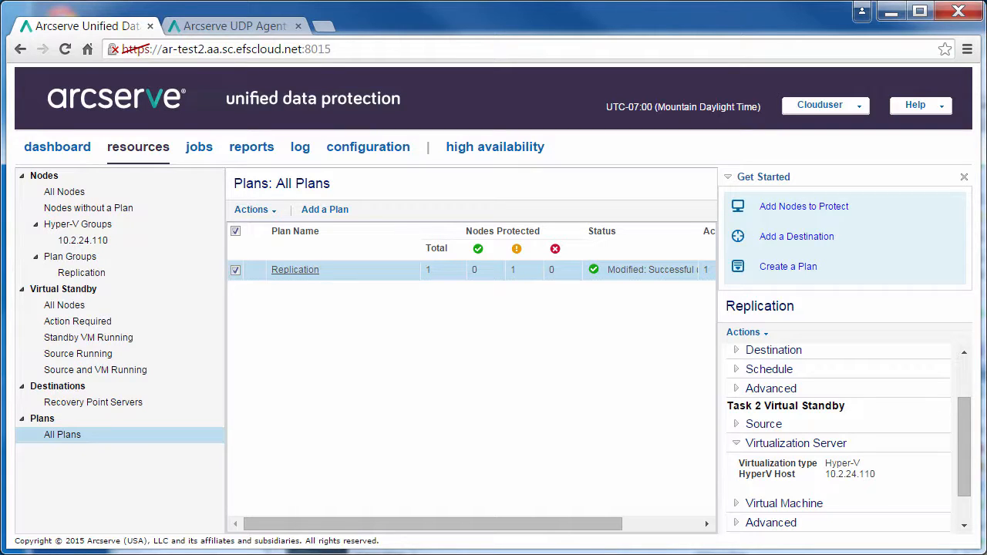
# Step: Pause the Replication plan from the list of all plans
pyautogui.rightClick(390, 271)
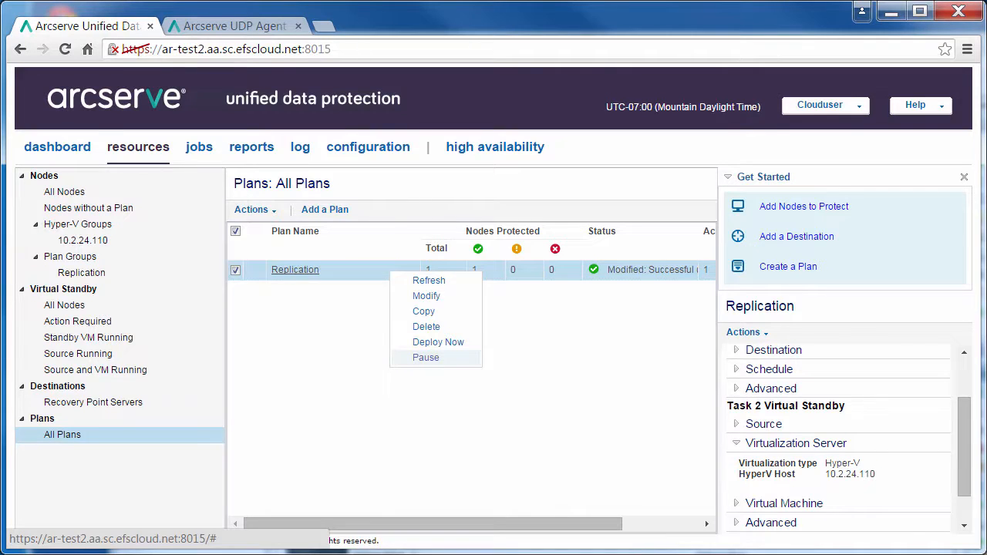
pyautogui.click(425, 357)
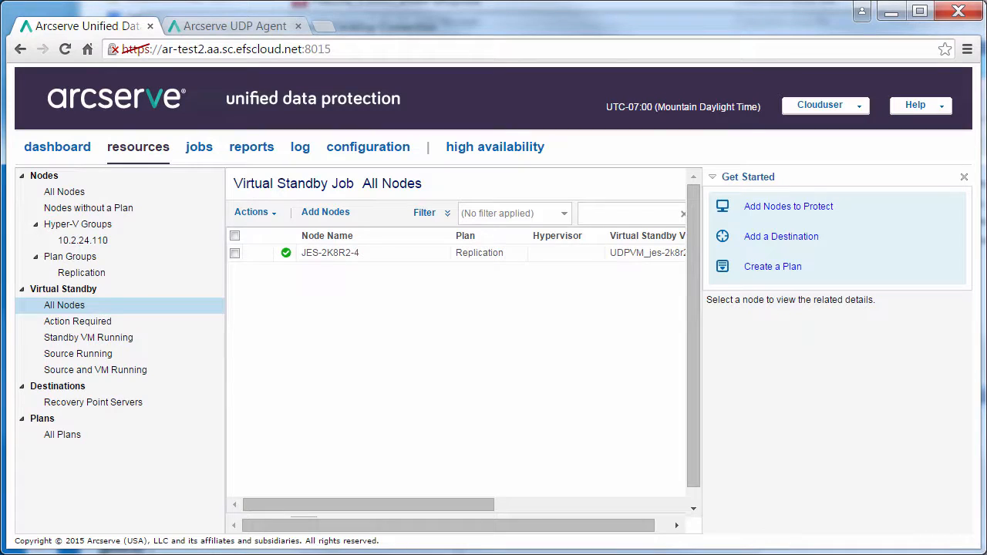
# Step: Select node JES-2K8R2-4 among the virtual standby nodes and open its Standby VM controls
pyautogui.click(330, 252)
pyautogui.click(254, 212)
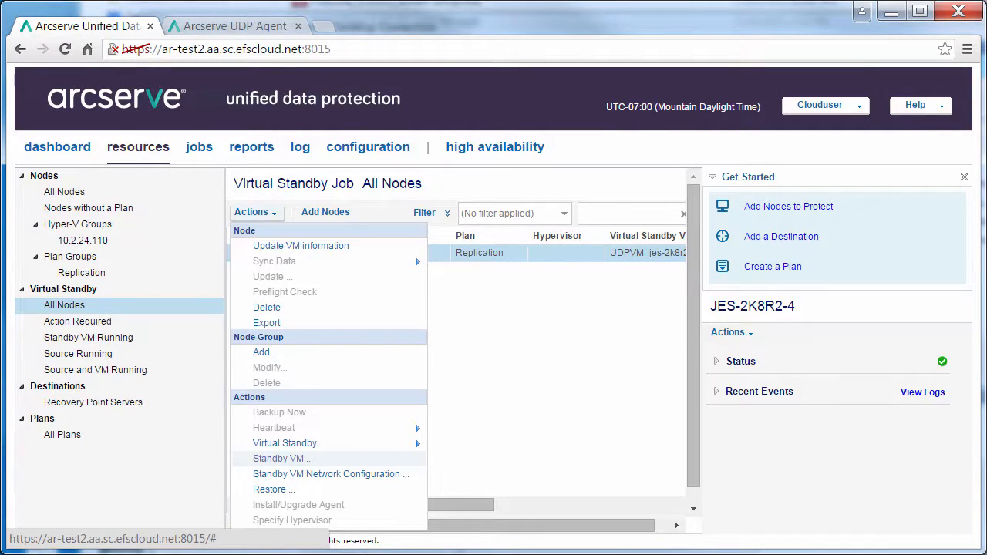
pyautogui.click(282, 458)
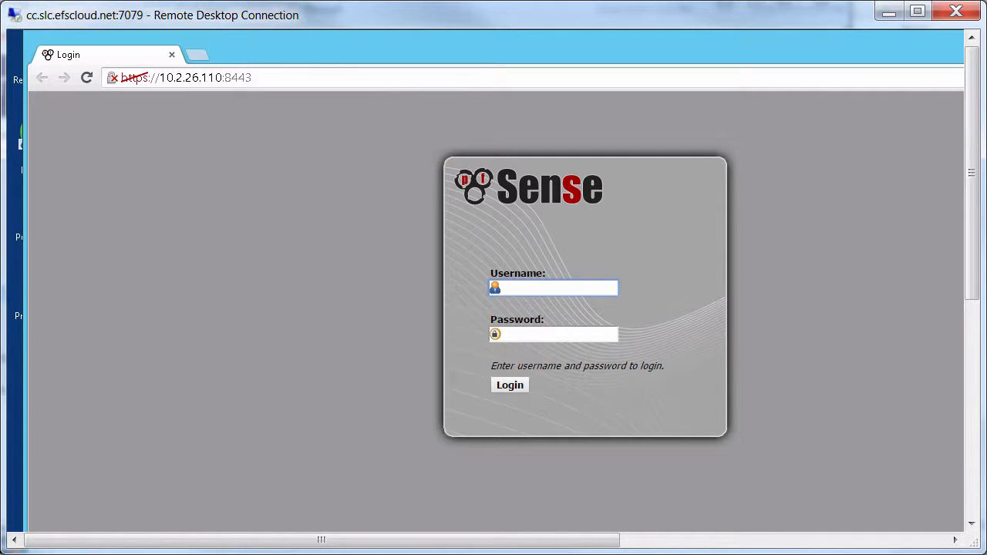
# Step: In the remote desktop session, log in to pfSense as admin with the account password
pyautogui.write('admin')
pyautogui.press('Tab')
pyautogui.hotkey('ctrl', 'v')
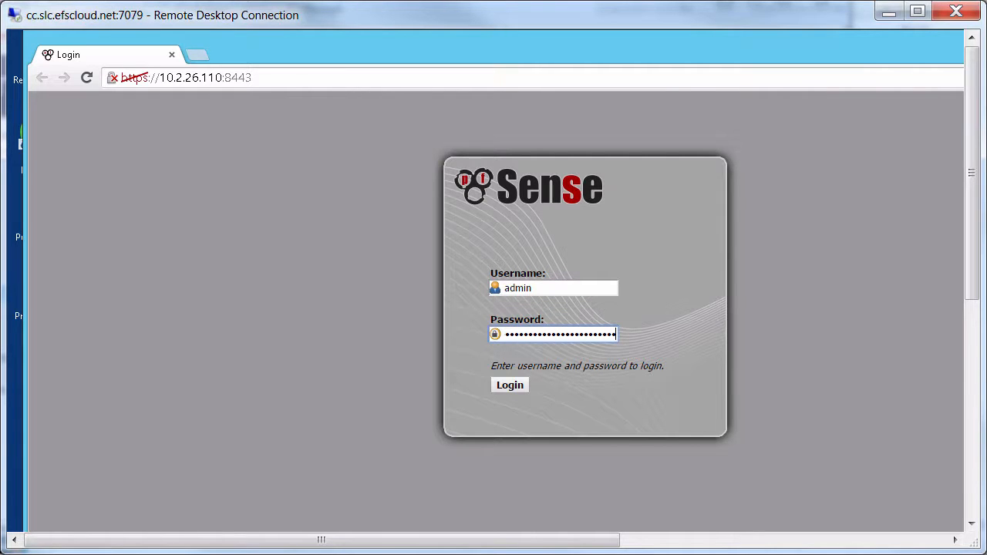
pyautogui.press('Return')
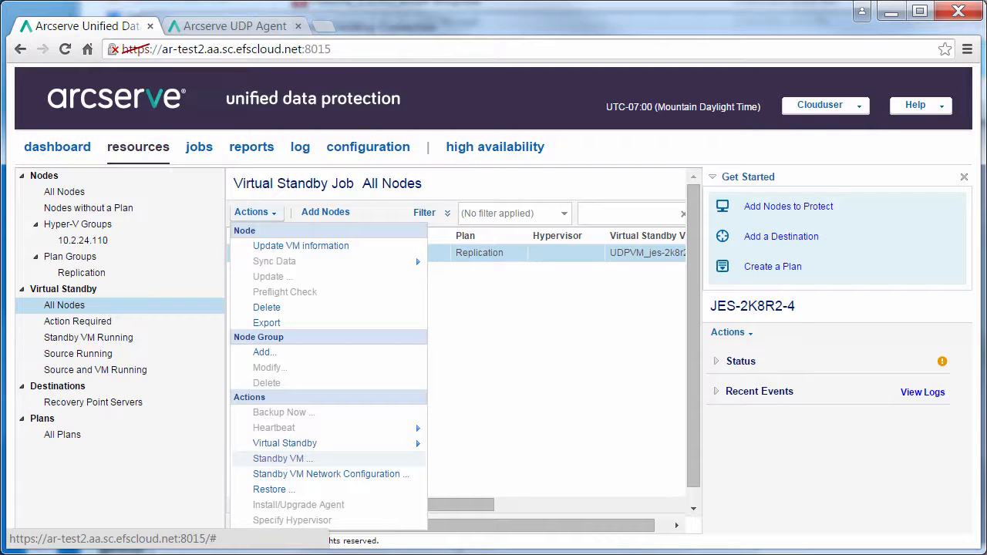
# Step: Back in the Arcserve console, reopen the Standby VM controls for node JES-2K8R2-4
pyautogui.click(282, 458)
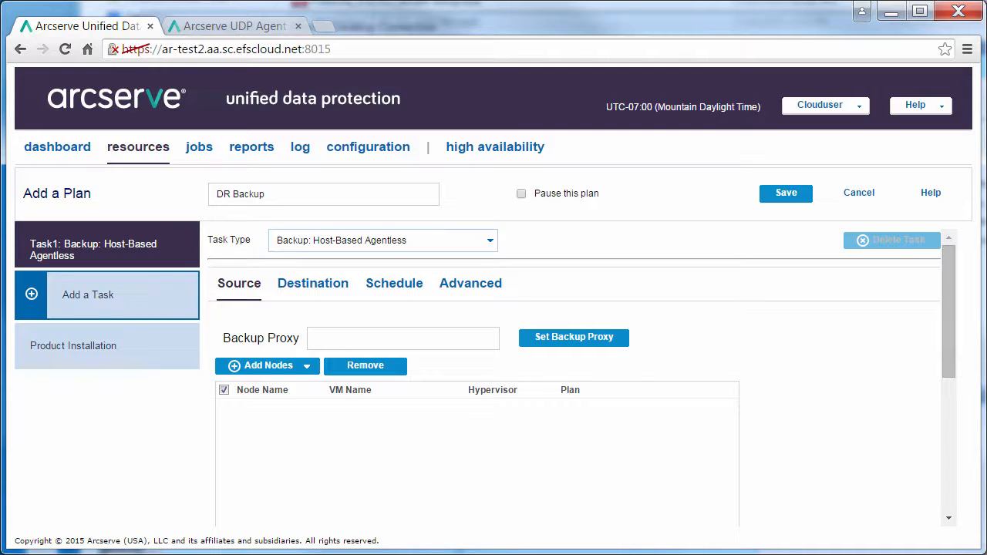
# Step: In the DR Backup plan, set backup proxy 10.2.24.110 and add Hyper-V node UDPVM_jes-2k8r2-4 using the Administrator username and account password
pyautogui.click(573, 337)
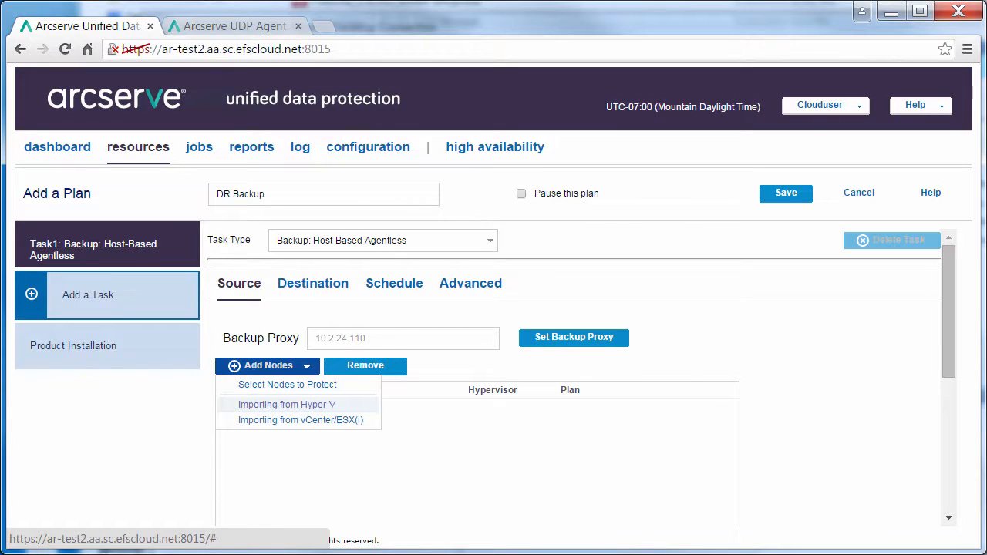
pyautogui.click(287, 404)
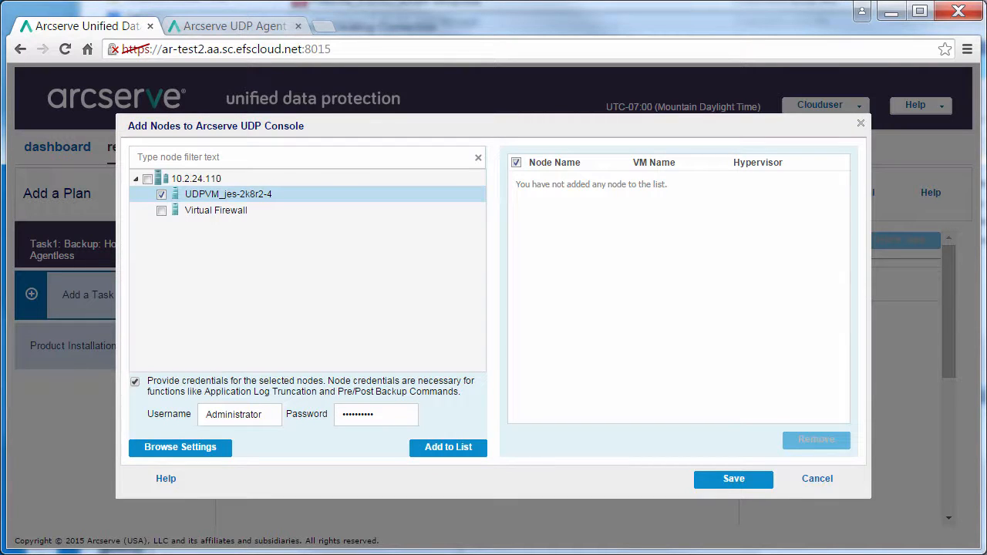
pyautogui.click(448, 447)
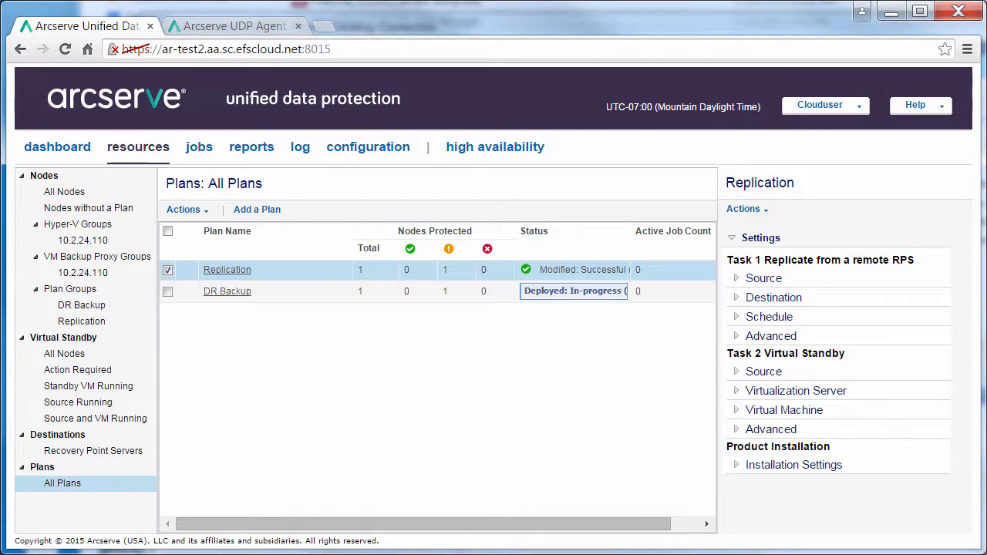
# Step: Start an immediate backup of VM(UDPVM_jes-2k8r2-4) from the list of all nodes and open the status details of the job in progress
pyautogui.click(64, 191)
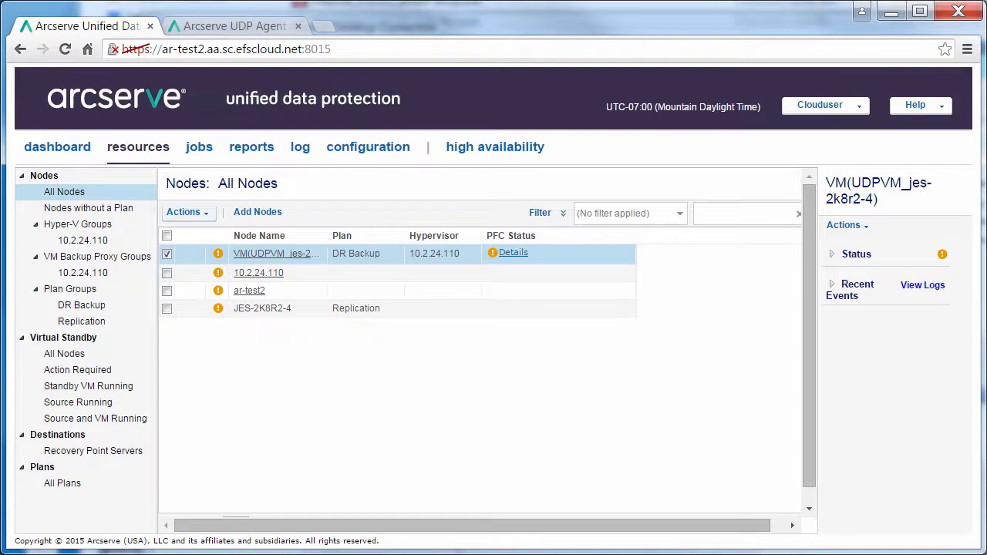
pyautogui.click(185, 212)
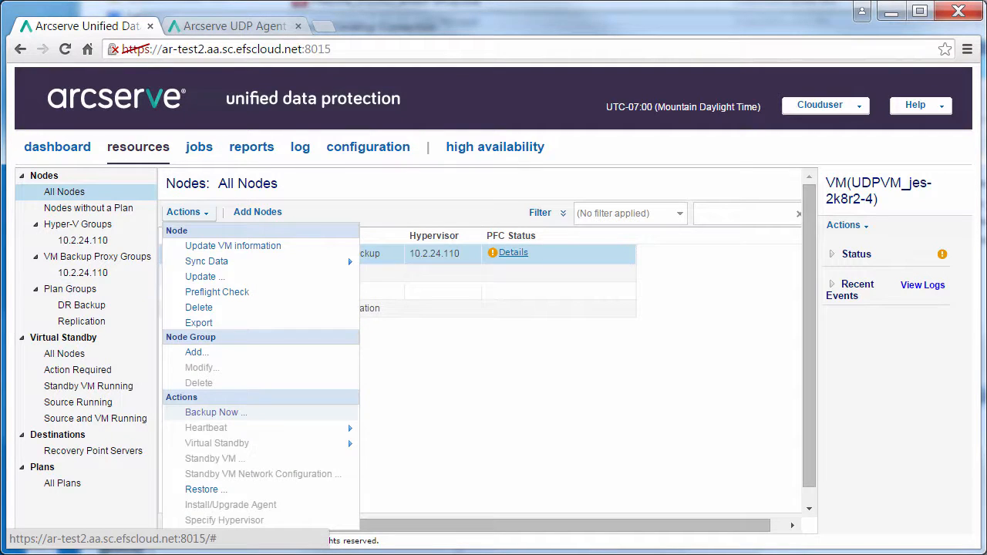
pyautogui.click(215, 411)
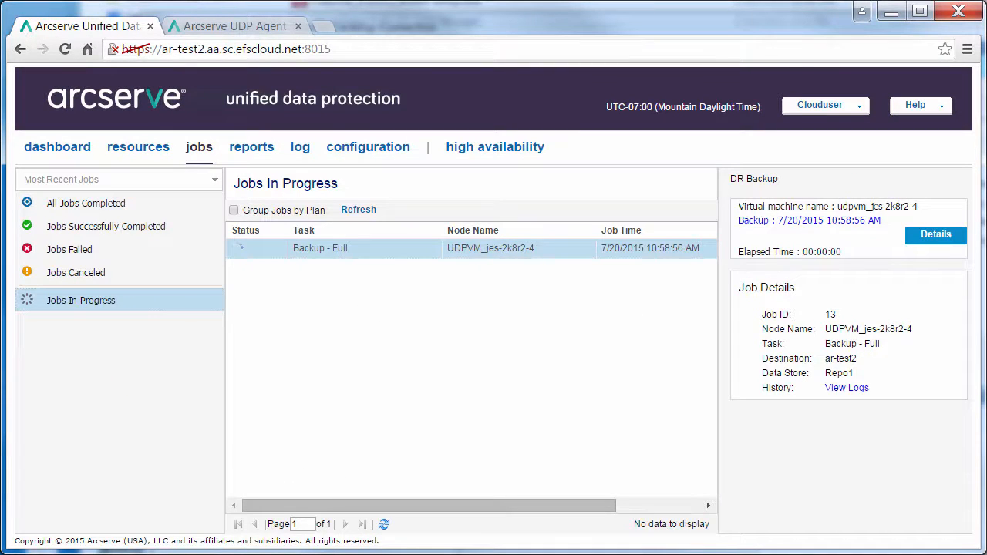
pyautogui.click(935, 235)
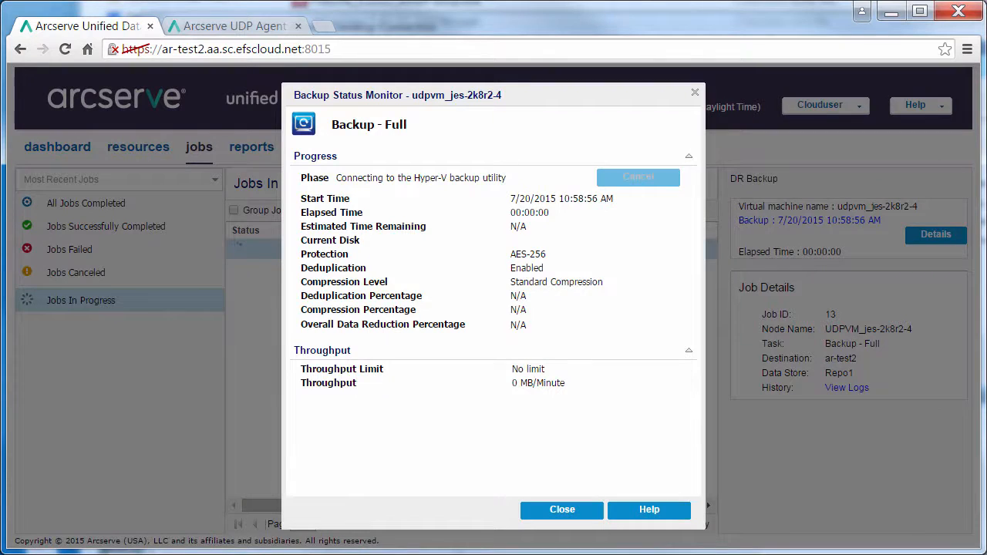